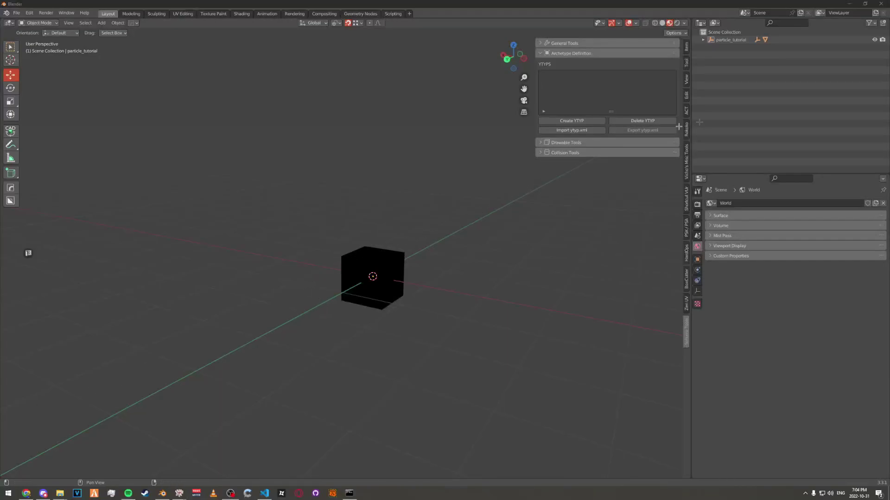
# Step: Create the particle_test YTYP and add an archetype for the particle_tutorial cube
pyautogui.click(703, 40)
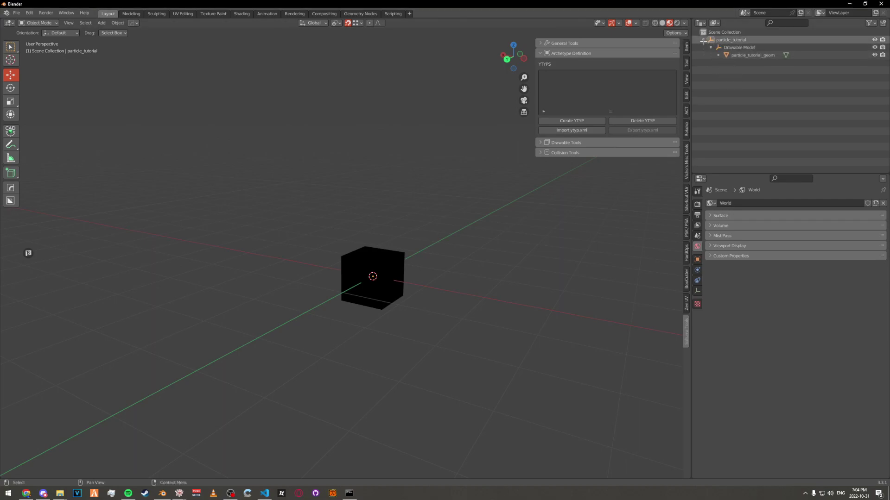
pyautogui.click(704, 40)
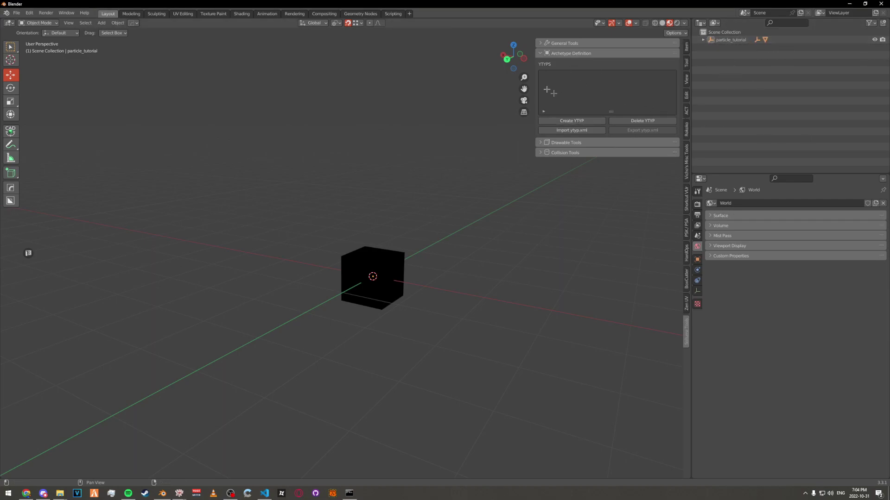
pyautogui.click(572, 121)
pyautogui.write('particle_tut')
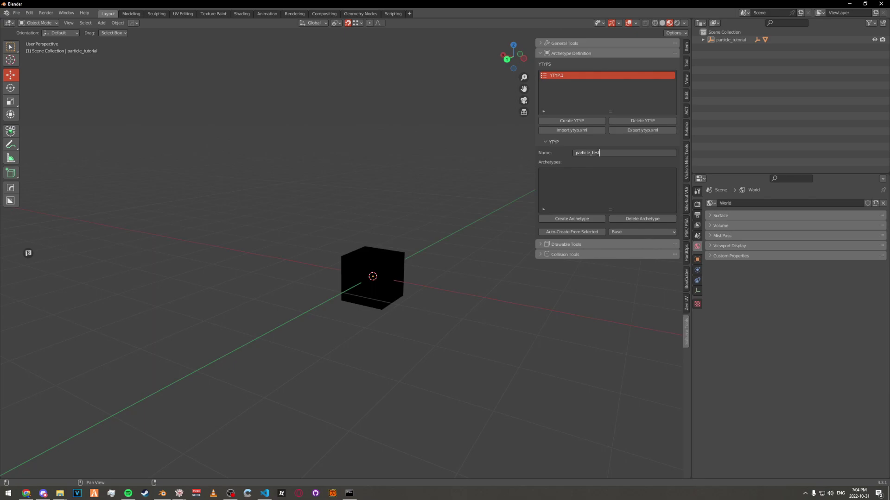
pyautogui.write('es')
pyautogui.press('Return')
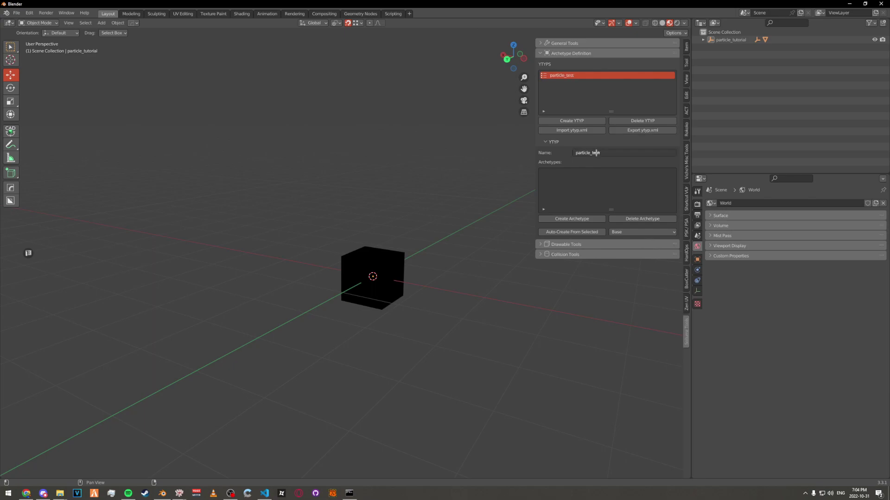
pyautogui.click(730, 39)
pyautogui.click(571, 231)
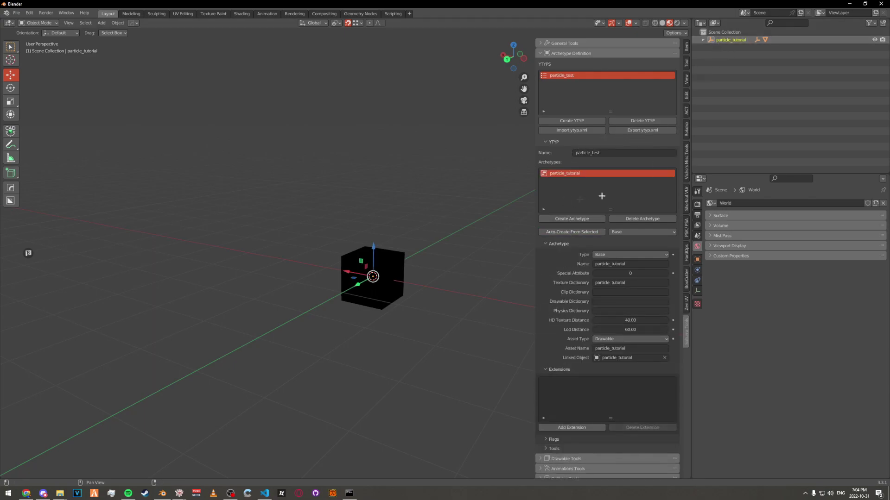
pyautogui.scroll(-1, 600, 324)
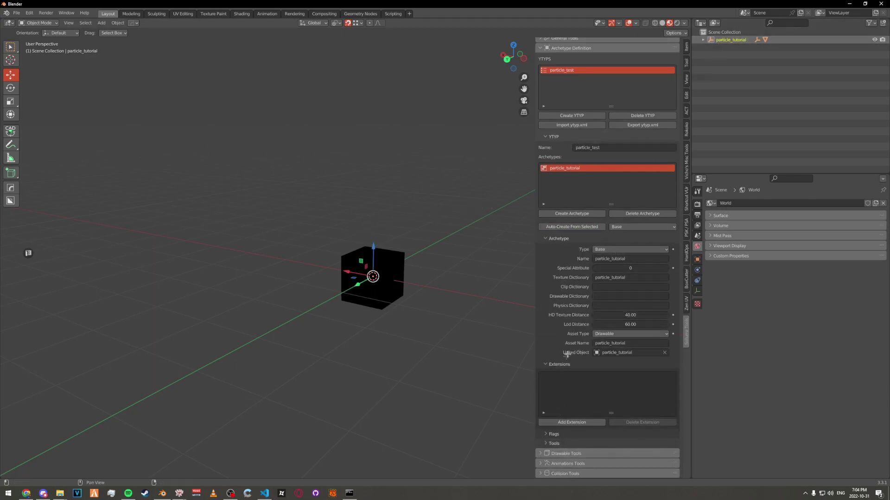
# Step: Add a CExtensionDefParticleEffect extension to the particle_tutorial archetype
pyautogui.click(571, 422)
pyautogui.scroll(-3, 584, 403)
pyautogui.click(612, 366)
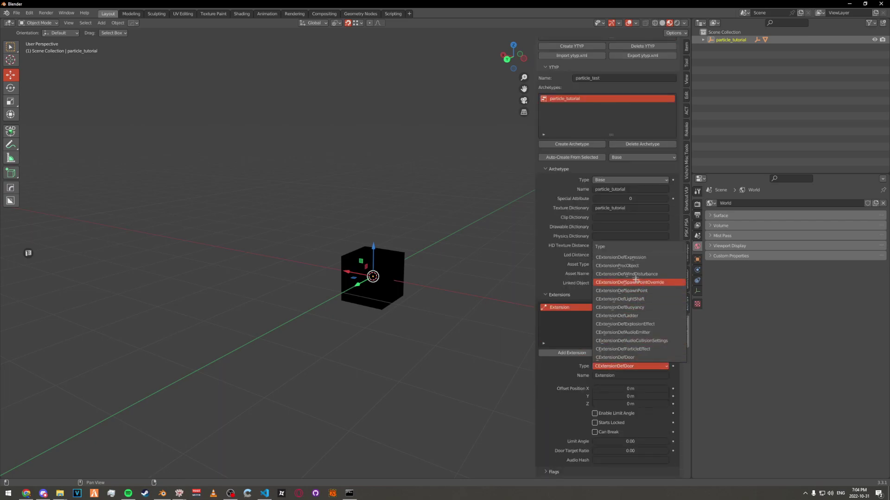
pyautogui.click(623, 349)
pyautogui.scroll(-3, 623, 347)
# Step: Name the extension particle_test and set its FX name to amb_barrel_fire
pyautogui.click(625, 303)
pyautogui.write('particle_te')
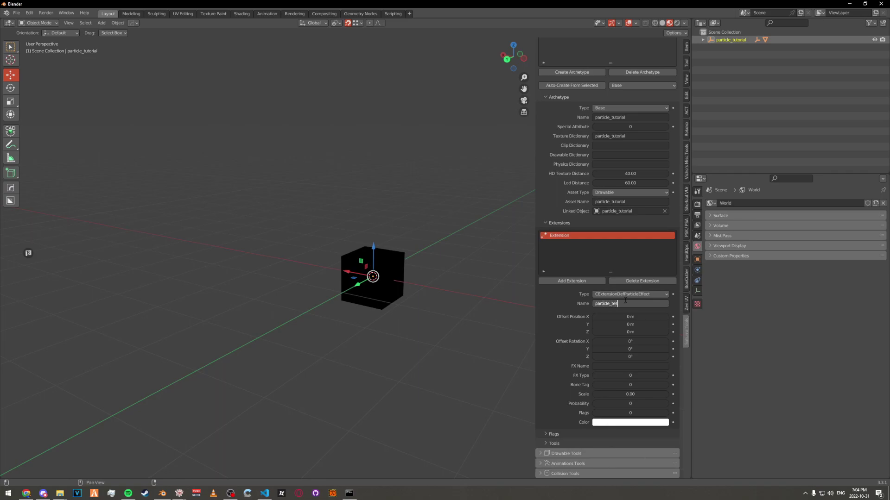
pyautogui.write('t')
pyautogui.press('Return')
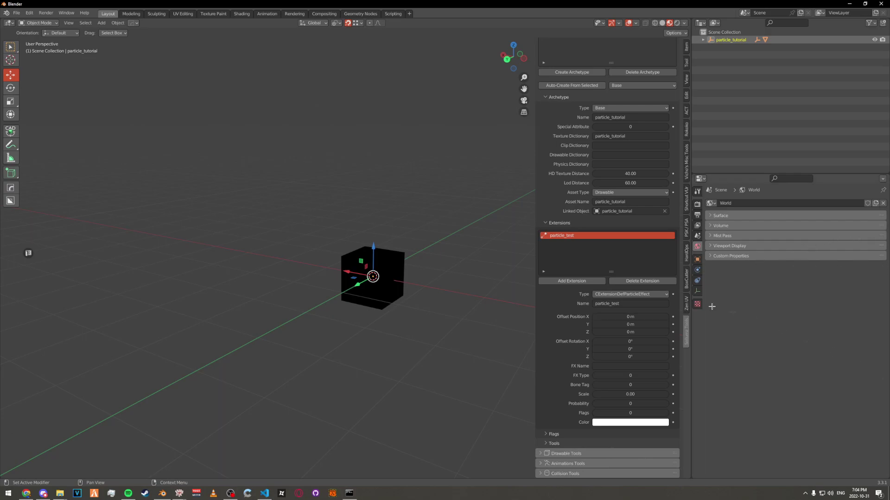
pyautogui.click(608, 364)
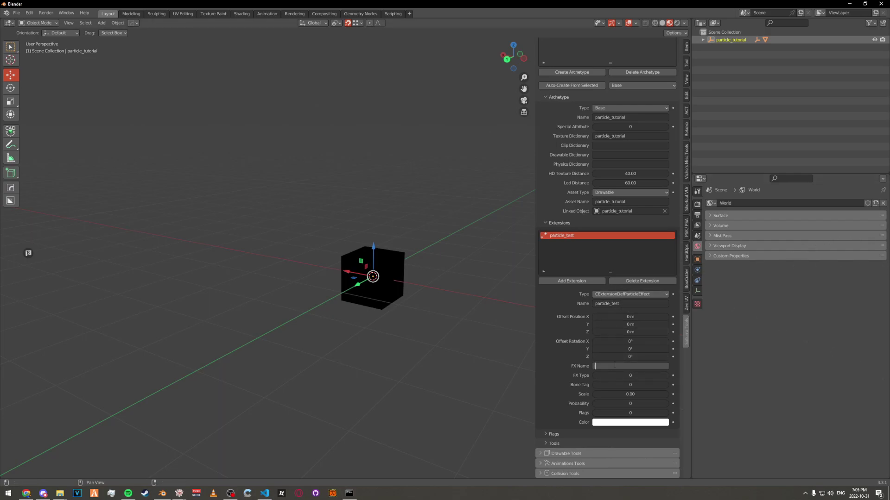
pyautogui.press('Return')
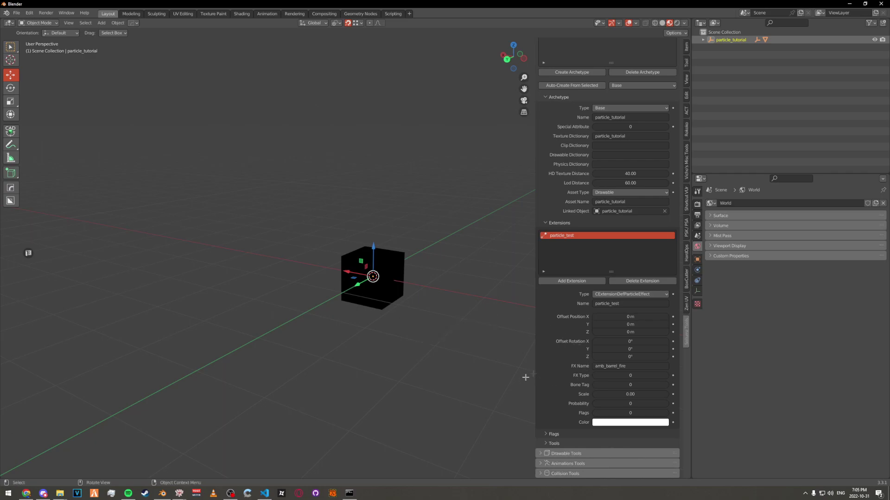
pyautogui.click(646, 393)
pyautogui.write('100')
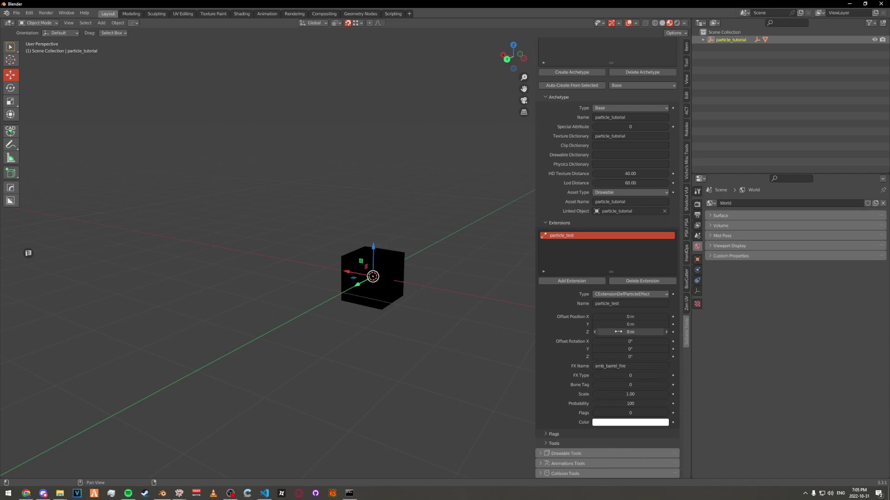
# Step: In Edit Mode, read the cube top's Z height in the Item tab for the offset
pyautogui.moveTo(417, 292)
pyautogui.mouseDown(button='middle')
pyautogui.moveTo(390, 278)
pyautogui.moveTo(398, 249)
pyautogui.moveTo(347, 271)
pyautogui.mouseUp(button='middle')
pyautogui.click(400, 285)
pyautogui.scroll(3, 400, 285)
pyautogui.press('Tab')
pyautogui.click(398, 249)
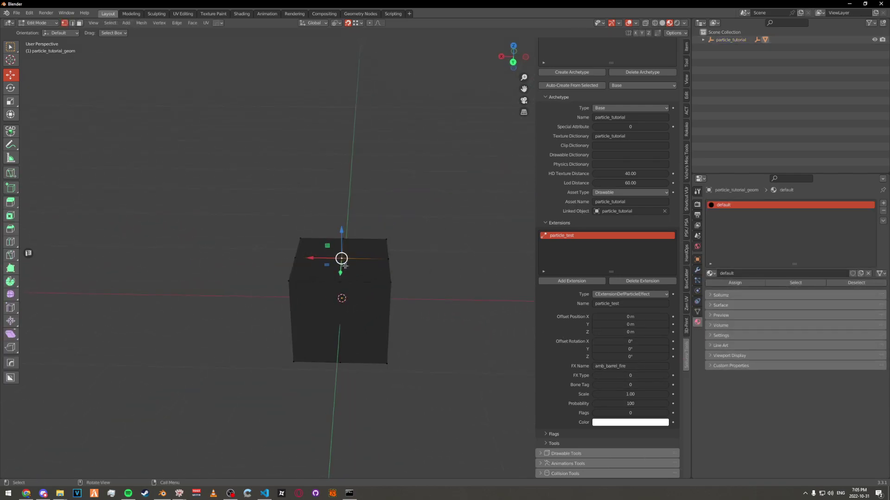
pyautogui.scroll(3, 359, 275)
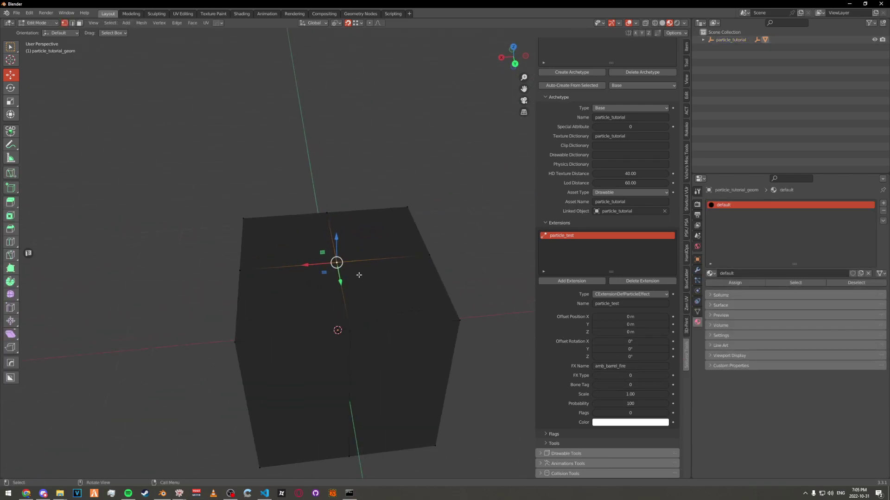
pyautogui.click(686, 46)
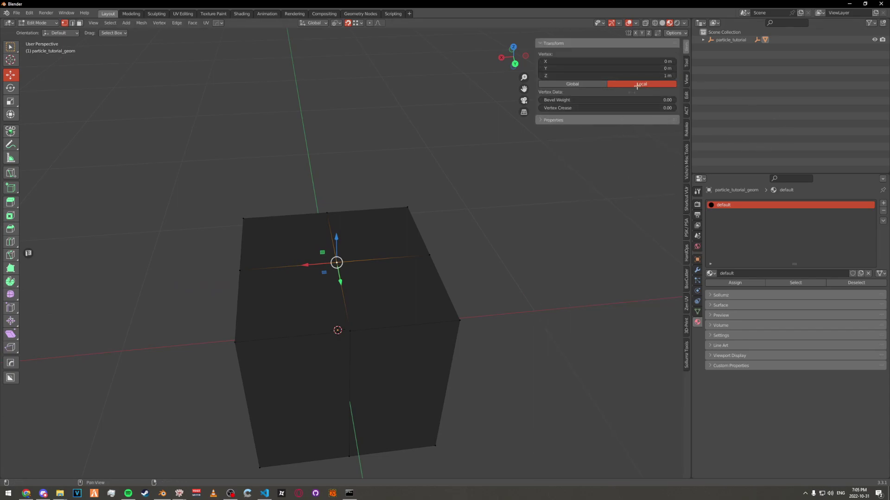
pyautogui.click(683, 360)
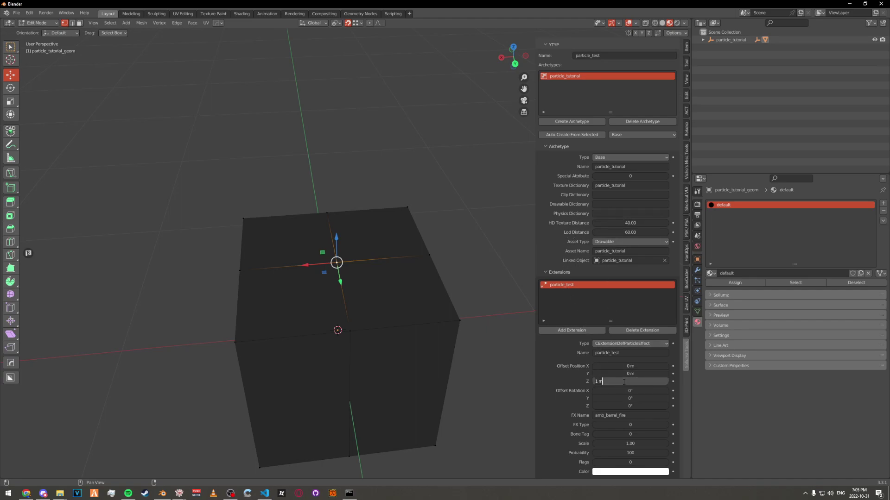
pyautogui.scroll(-3, 623, 381)
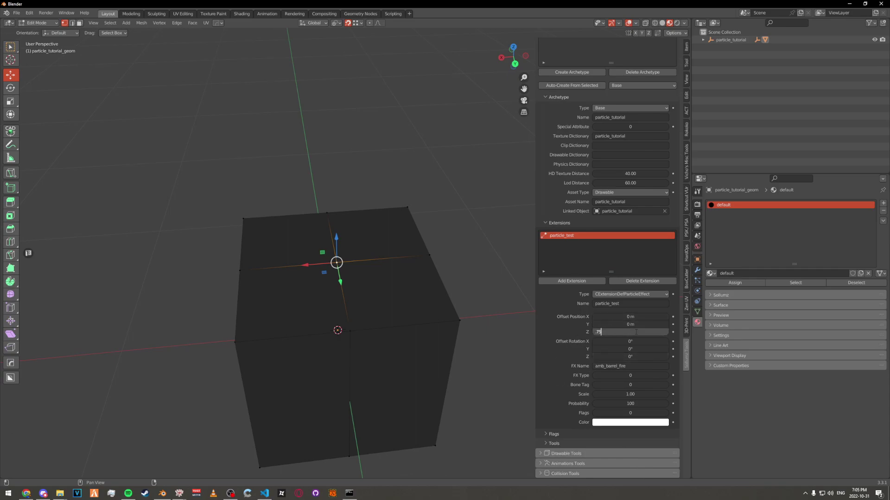
pyautogui.scroll(5, 626, 299)
pyautogui.scroll(5, 635, 209)
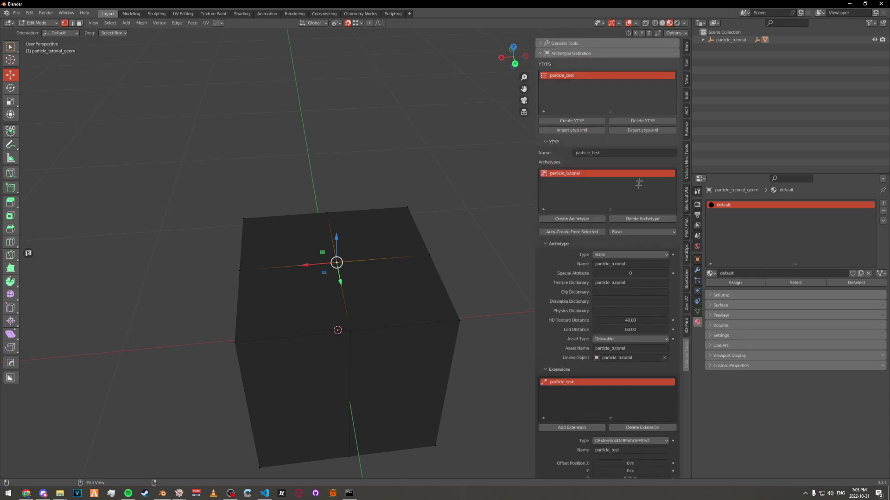
# Step: Export the YTYP as particle_test.ytyp.xml and return the cube to Object Mode
pyautogui.click(643, 129)
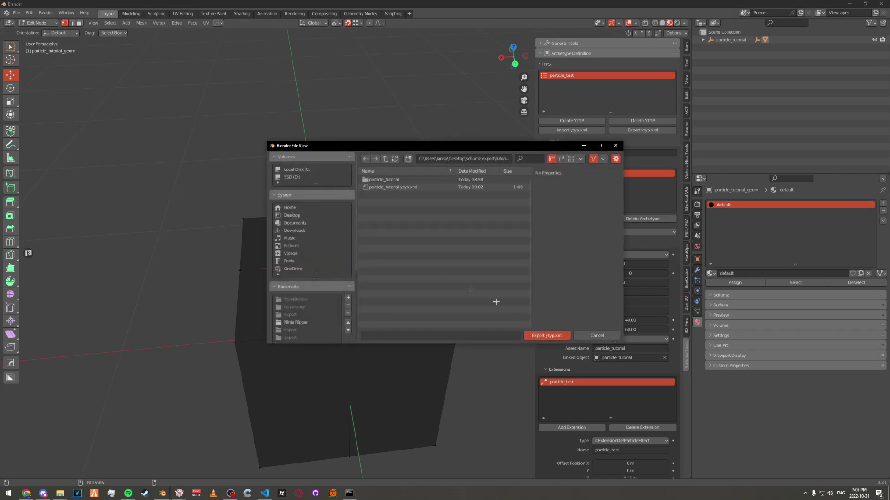
pyautogui.click(542, 336)
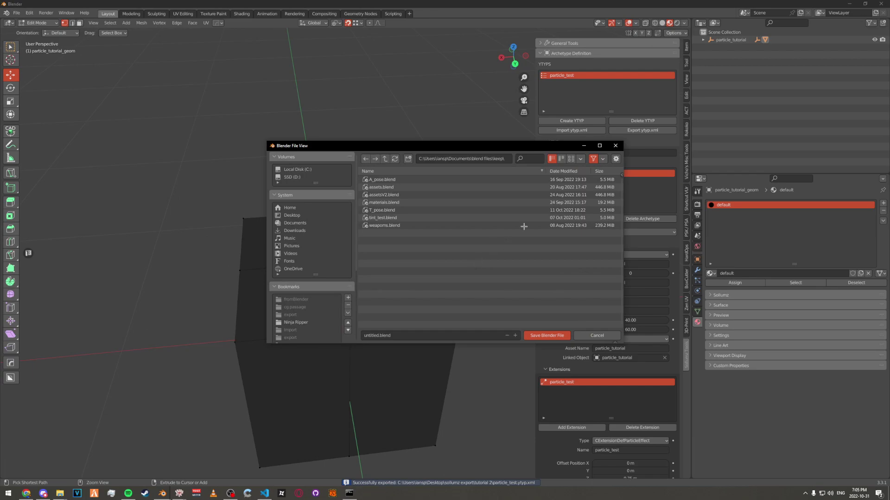
pyautogui.press('Escape')
pyautogui.press('Tab')
# Step: Switch from Blender over to the CodeWalker windows
pyautogui.press('super')
pyautogui.click(164, 492)
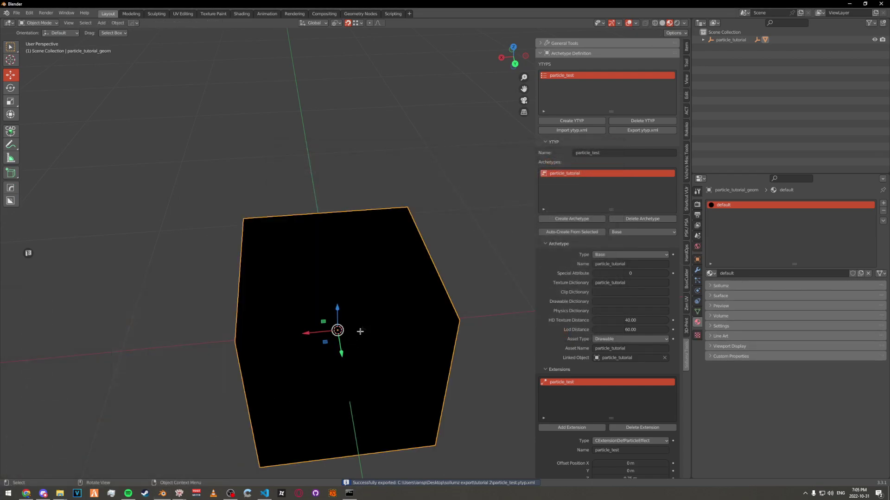
pyautogui.click(209, 462)
# Step: Import particle_tutorial.ydr and particle_test.ytyp into tutorial.rpf and return to the world view
pyautogui.click(162, 493)
pyautogui.click(217, 460)
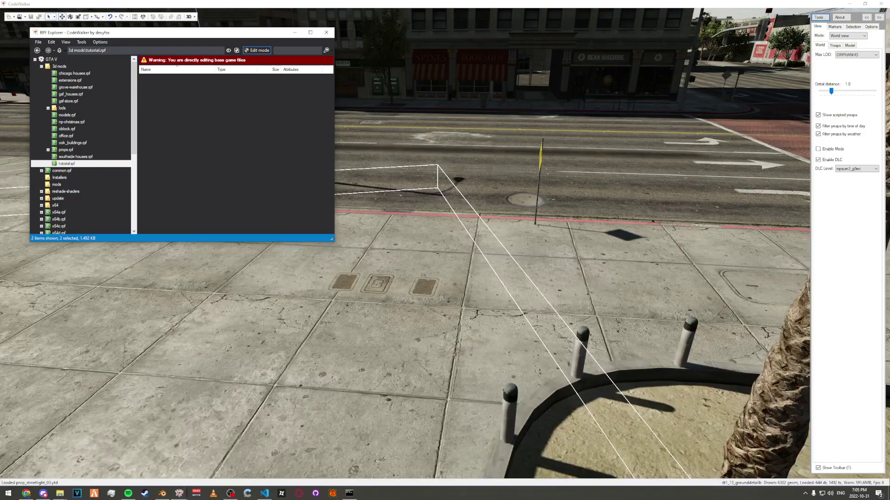
pyautogui.click(786, 347)
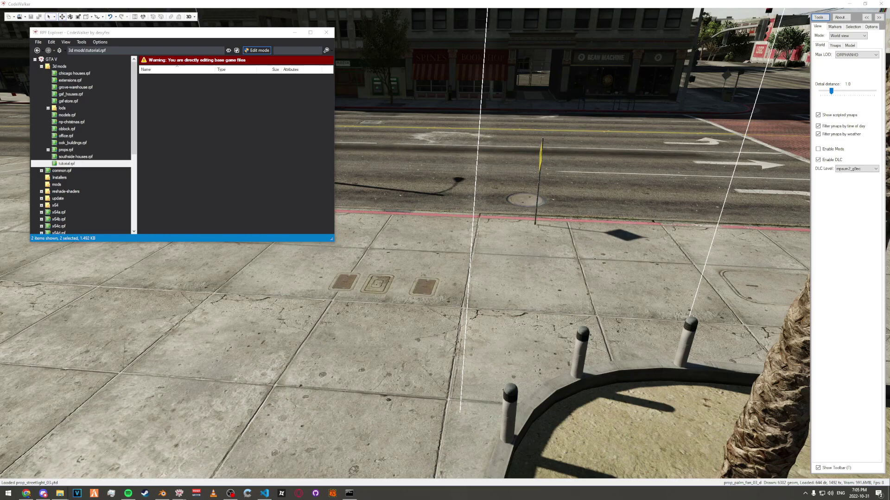
pyautogui.click(235, 177)
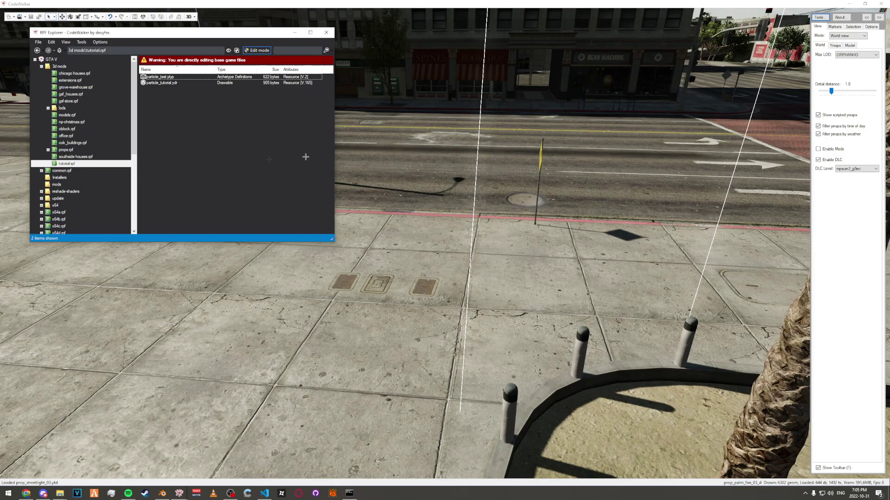
pyautogui.click(835, 55)
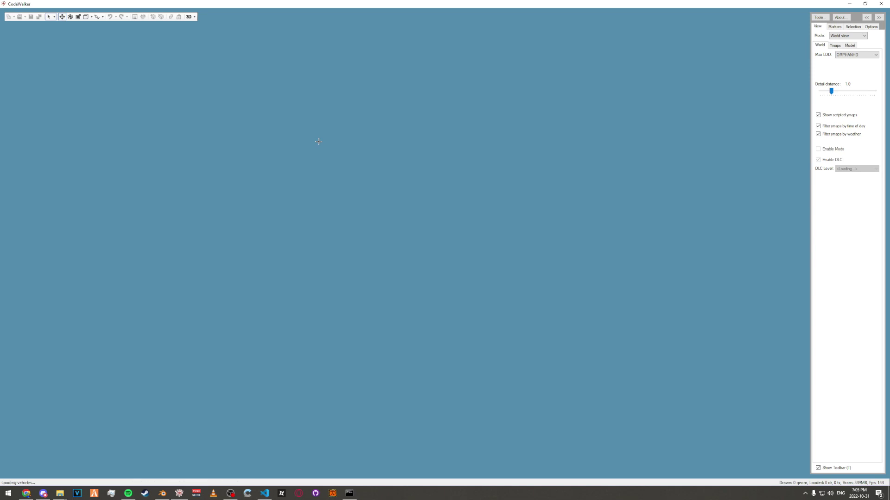
# Step: Close Notepad and start a new project containing map1.ymap
pyautogui.click(820, 16)
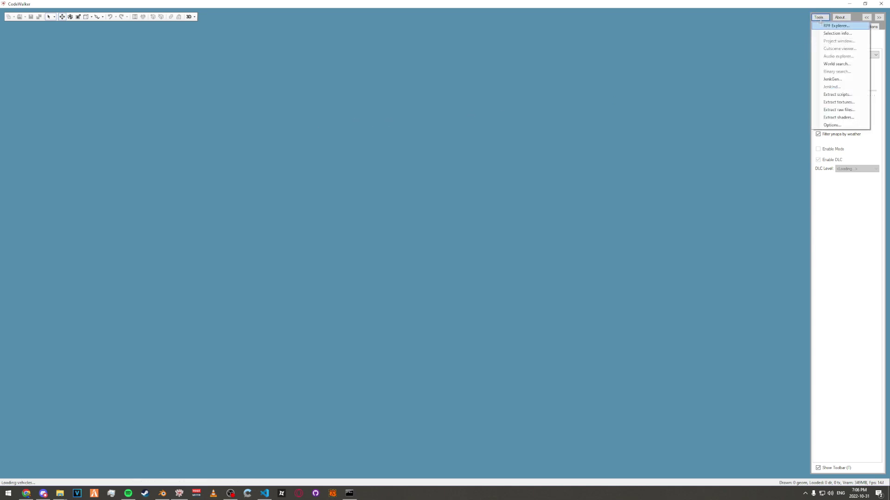
pyautogui.click(745, 27)
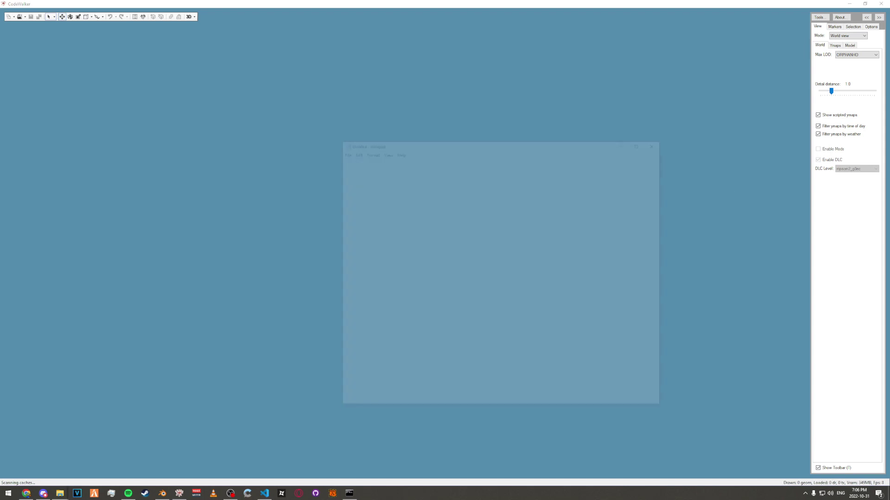
pyautogui.click(654, 143)
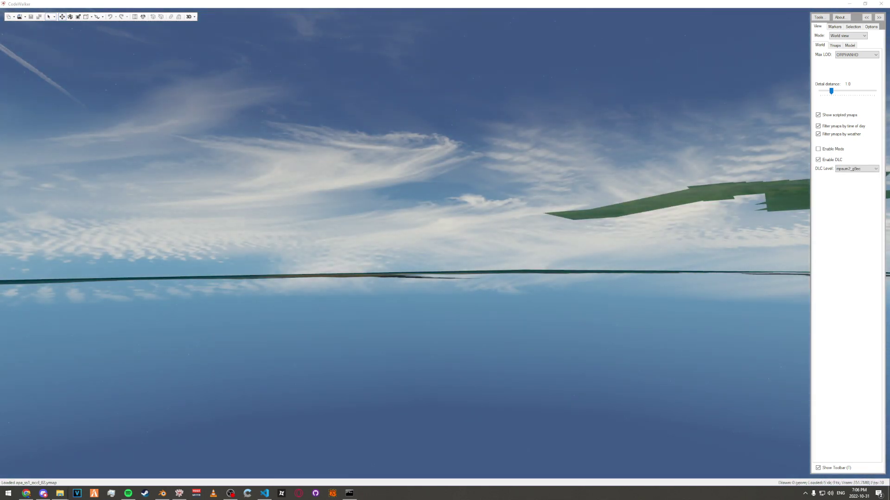
pyautogui.click(11, 16)
pyautogui.click(32, 32)
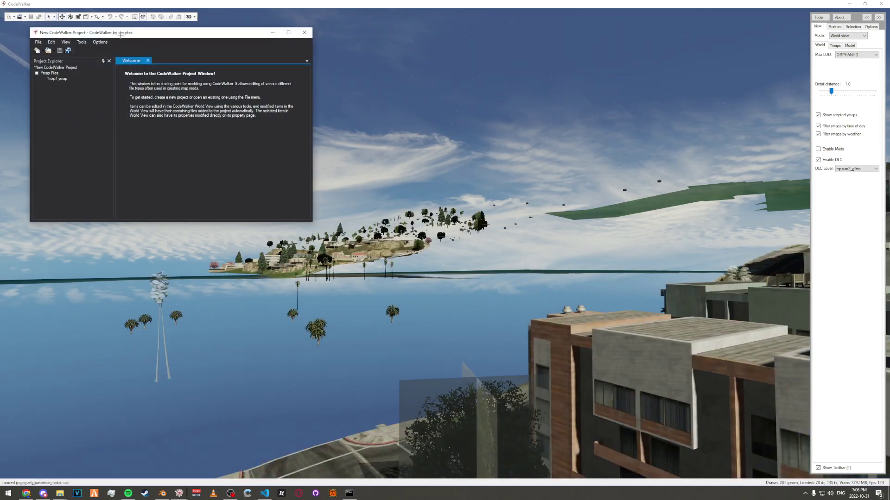
# Step: Fly the camera across the city down to a street pavement
pyautogui.press('w')
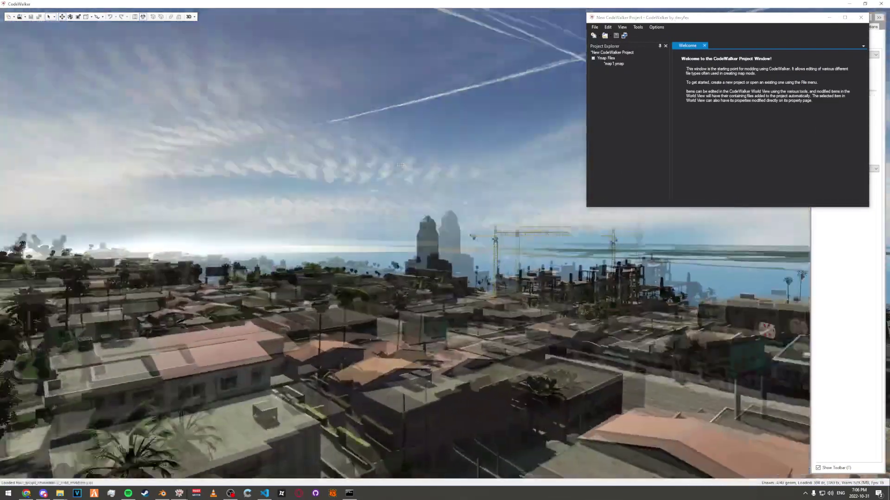
pyautogui.press('w')
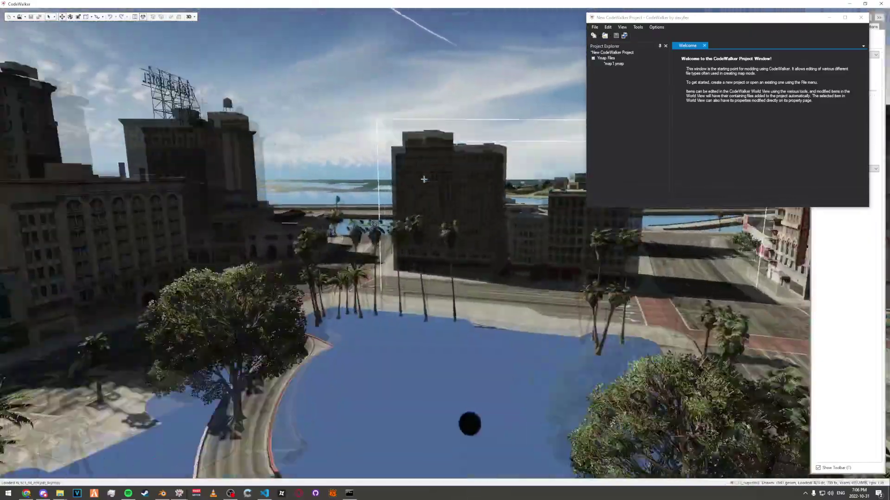
pyautogui.press('w')
pyautogui.moveTo(423, 180); pyautogui.dragTo(404, 211)
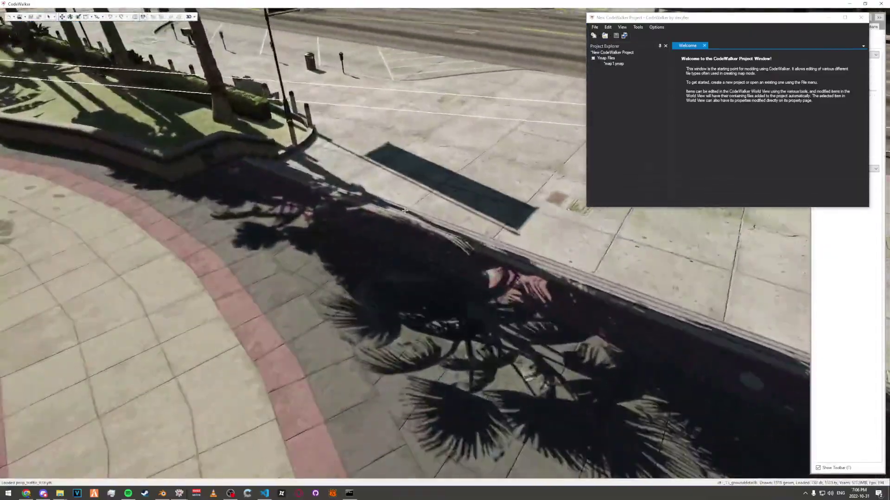
pyautogui.press('w')
pyautogui.moveTo(413, 206); pyautogui.dragTo(621, 66)
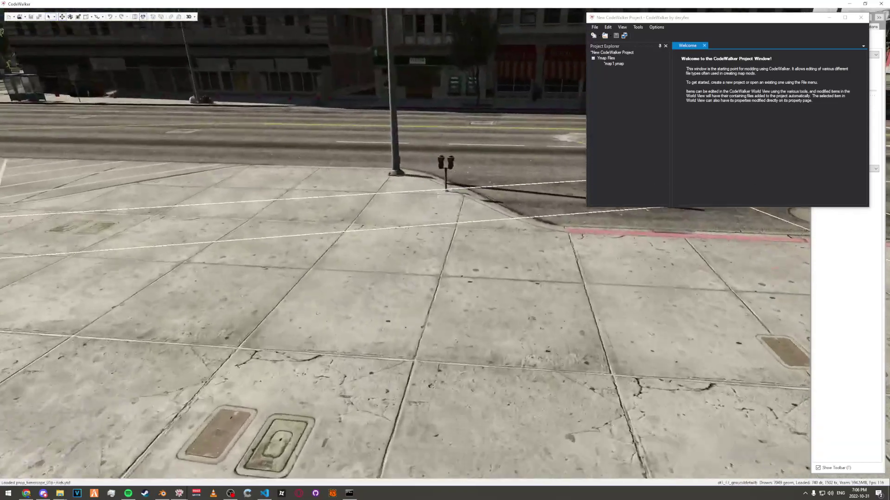
pyautogui.click(621, 64)
# Step: Add particle_tutorial entities to map1.ymap, placing three cubes side by side on the sidewalk
pyautogui.click(655, 26)
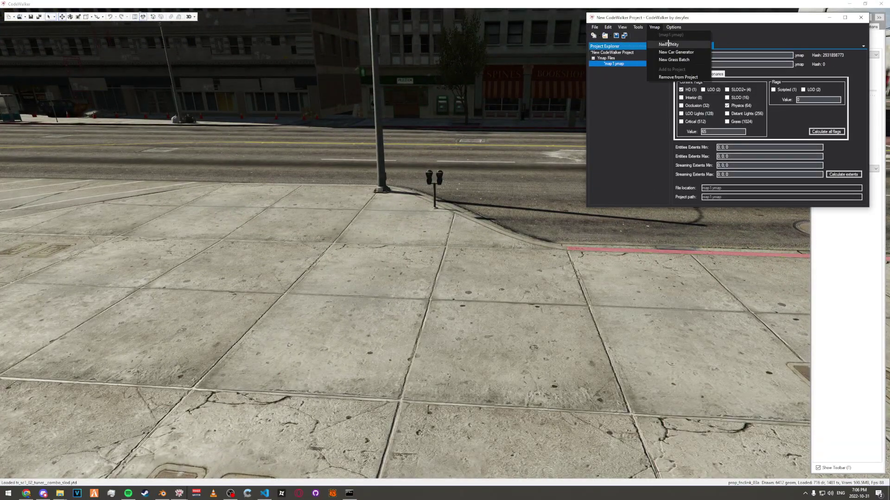
pyautogui.click(670, 44)
pyautogui.hotkey('ctrl', 'a')
pyautogui.write('pot')
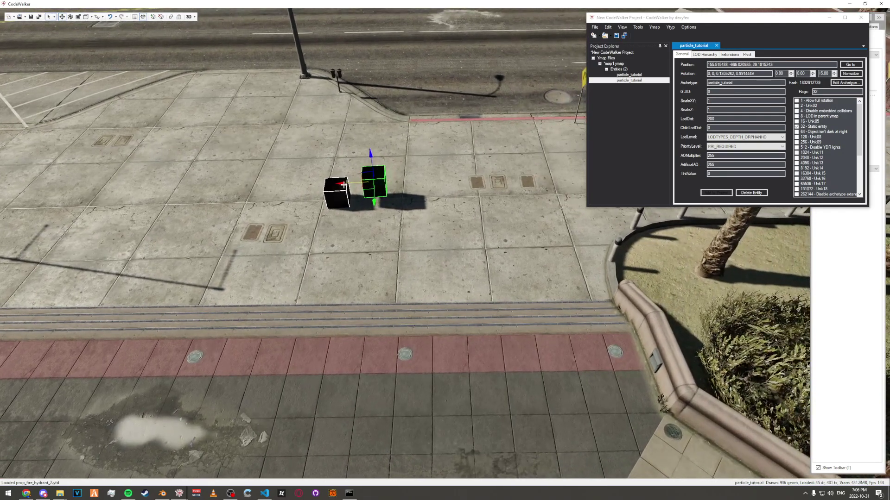
pyautogui.keyDown('shift'); pyautogui.moveTo(350, 183); pyautogui.dragTo(389, 171); pyautogui.keyUp('shift')
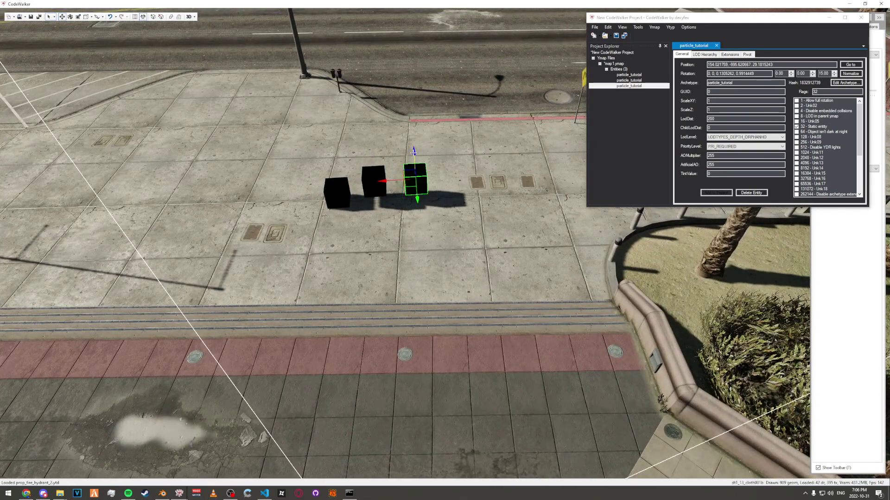
# Step: Recalculate the map's flags and extents, then save it as tutorial.ymap
pyautogui.click(613, 63)
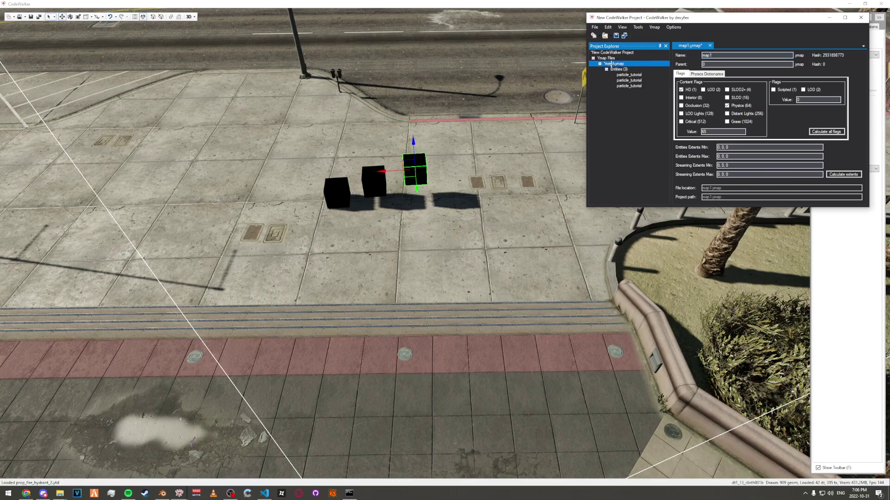
pyautogui.click(829, 131)
pyautogui.click(844, 174)
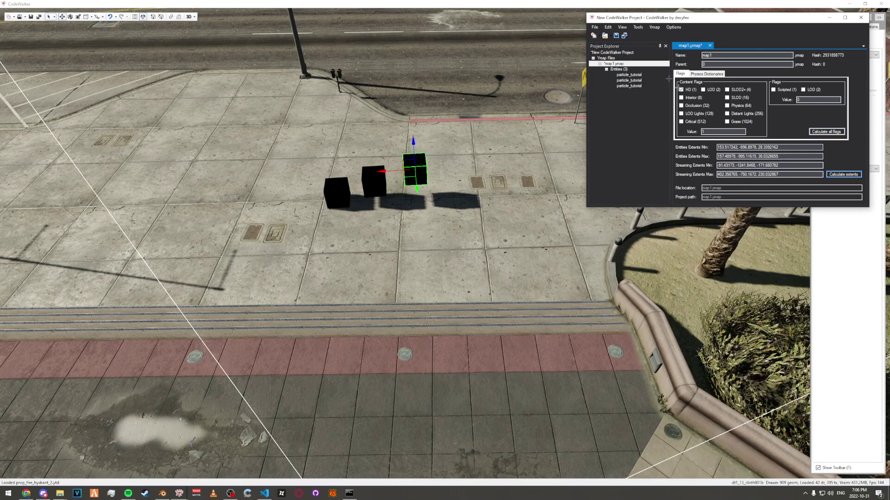
pyautogui.click(615, 35)
pyautogui.write('tutorial')
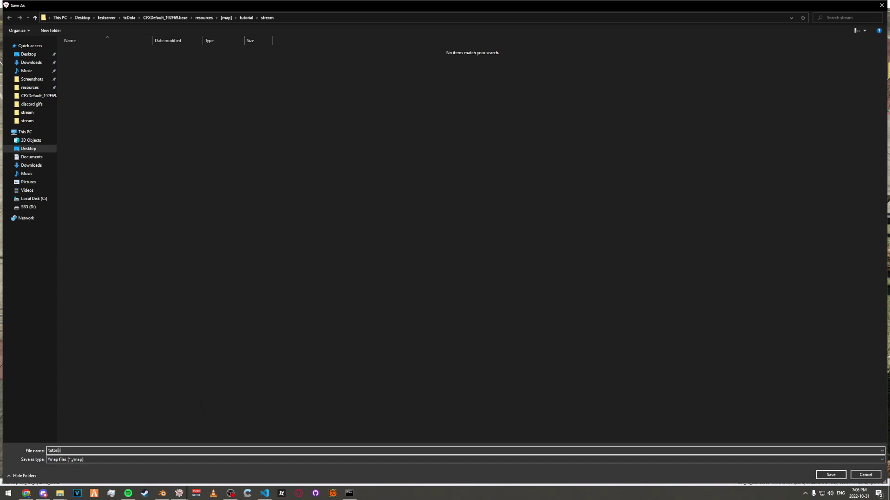
pyautogui.press('Return')
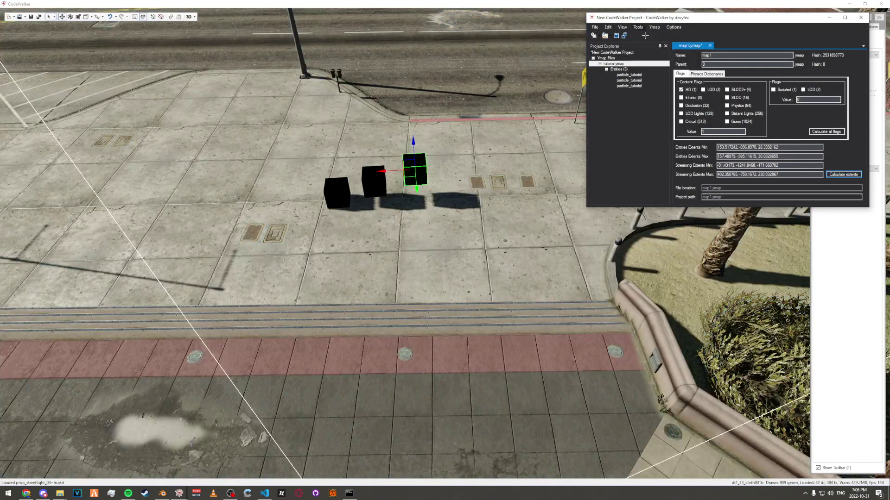
# Step: Generate the map's manifest and save it as _manifest.ymf
pyautogui.click(644, 36)
pyautogui.click(696, 55)
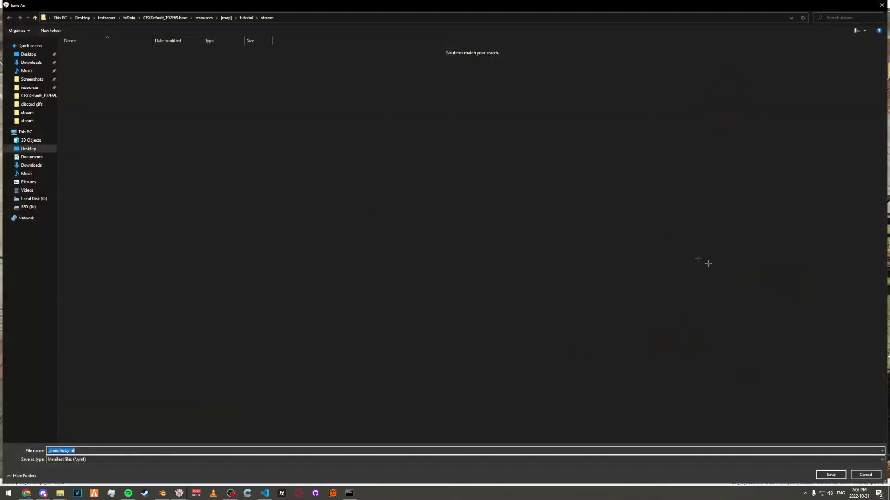
pyautogui.click(830, 475)
# Step: Close the project without saving and reopen tutorial.rpf in RPF Explorer
pyautogui.click(865, 17)
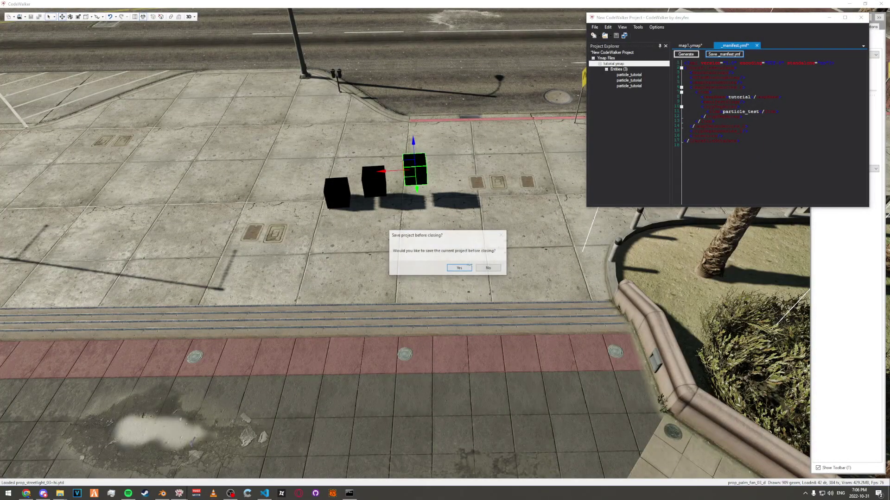
pyautogui.click(488, 268)
pyautogui.click(820, 17)
pyautogui.click(830, 32)
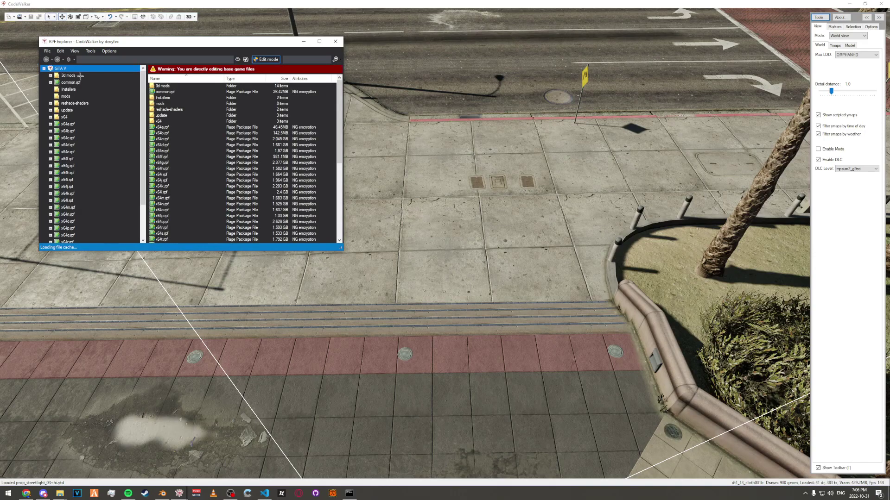
pyautogui.doubleClick(68, 76)
pyautogui.click(75, 173)
pyautogui.moveTo(182, 104); pyautogui.dragTo(180, 92)
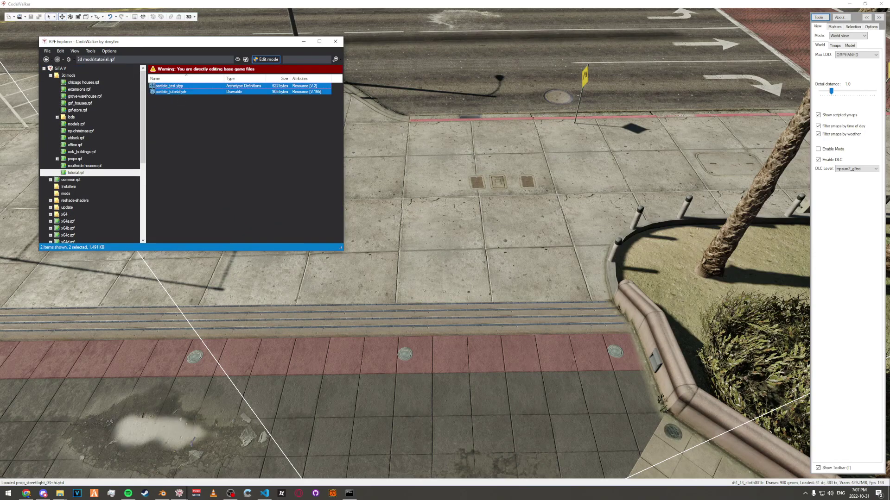
pyautogui.click(820, 6)
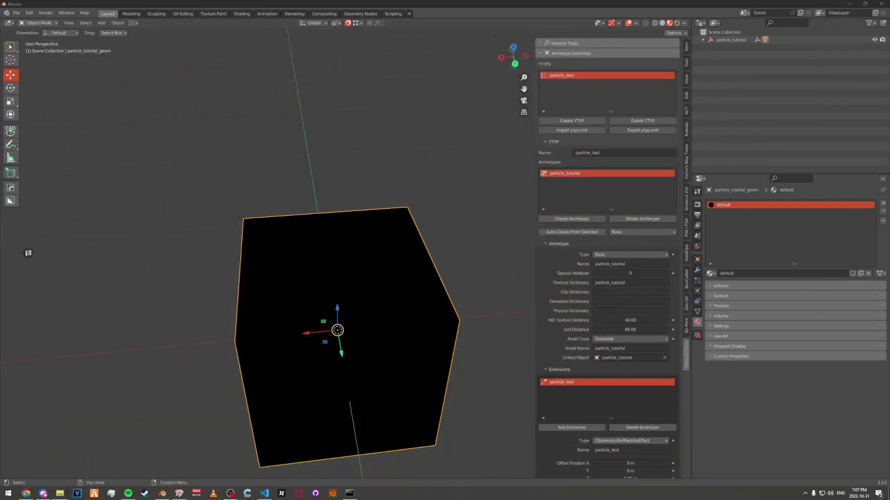